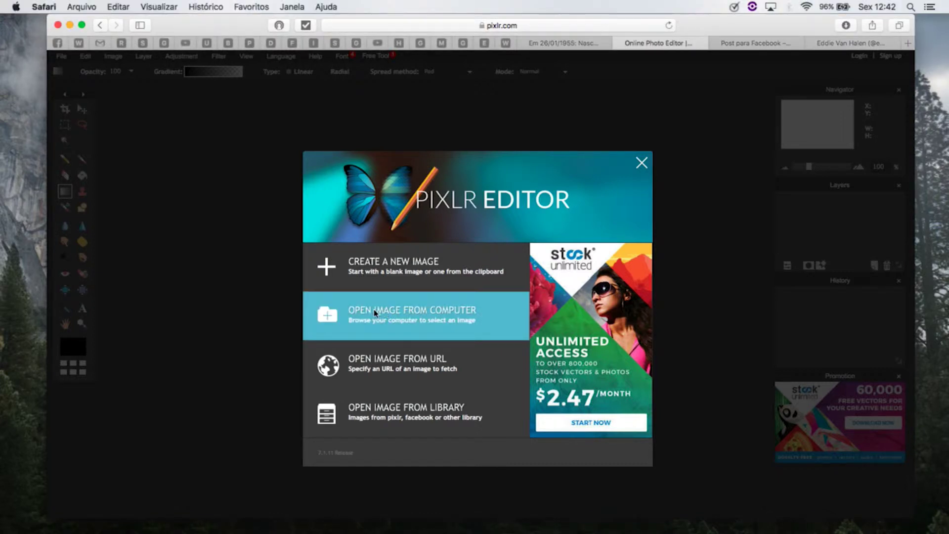
Step: Open the Louye-VIP group photo and unlock its Background layer so it becomes Layer 0
click(374, 312)
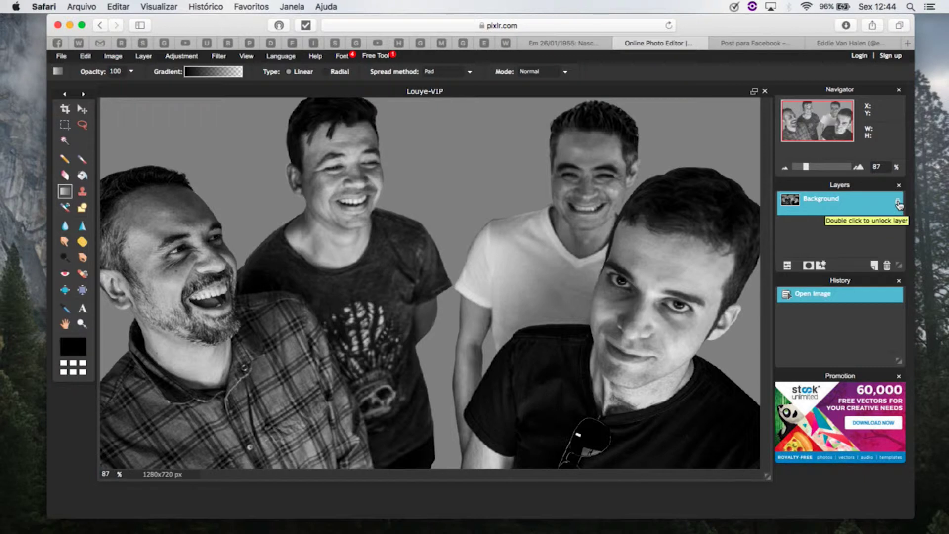
double_click(897, 202)
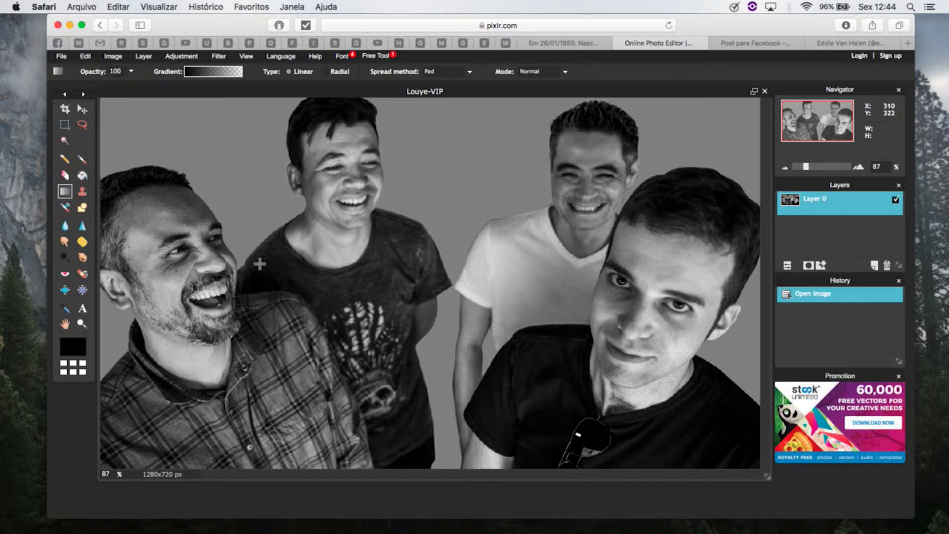
Step: Open the fire picture and drag its layer into Louye-VIP as a Background copy layer
click(62, 57)
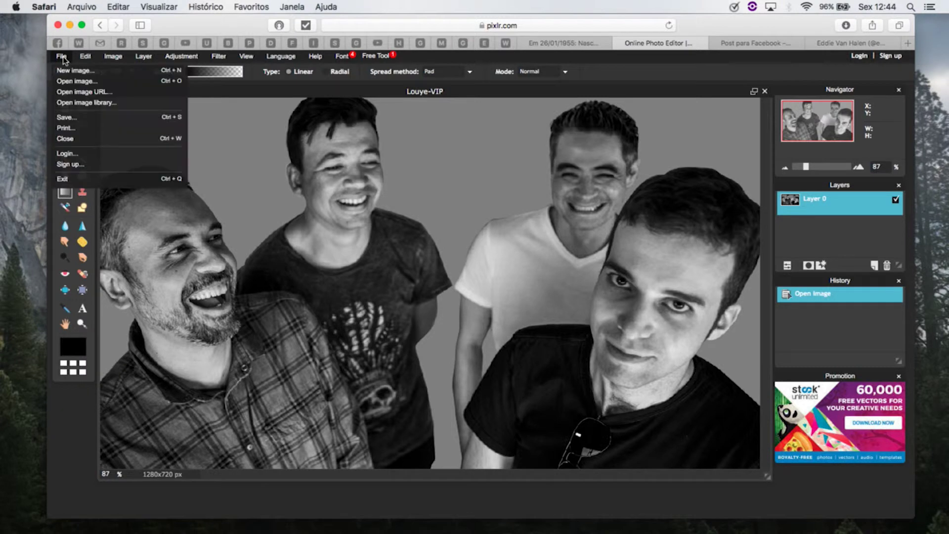
click(79, 81)
key(Return)
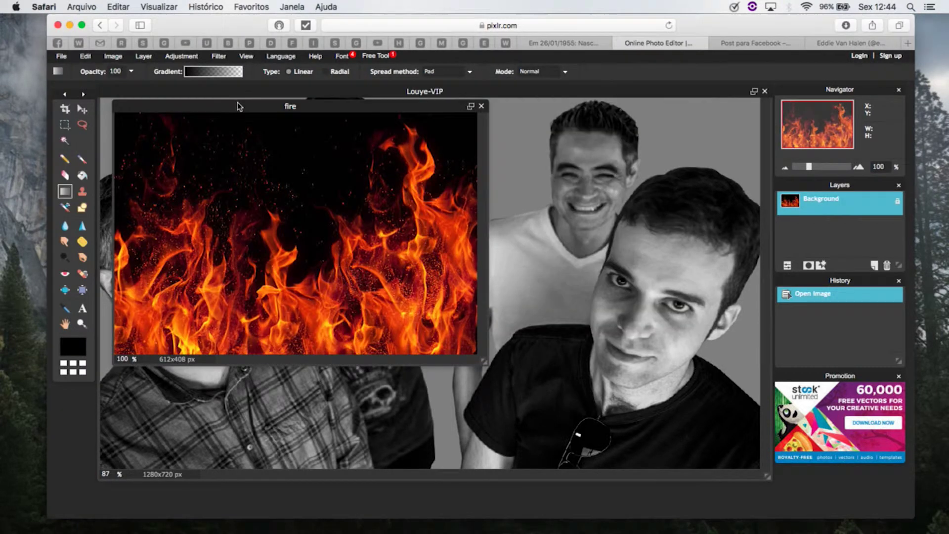
mouse_move(241, 109)
mouse_down()
mouse_move(378, 170)
mouse_move(392, 136)
mouse_up()
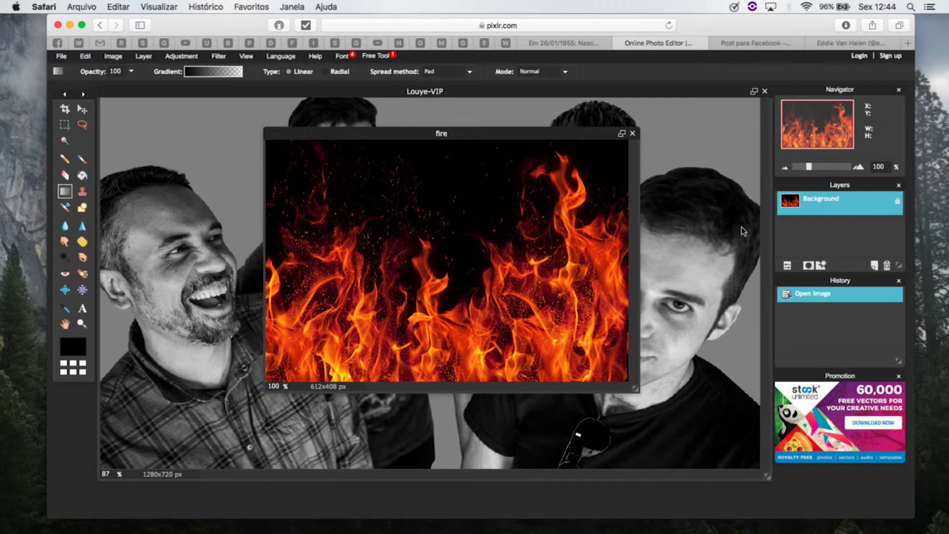
drag(819, 204, 167, 370)
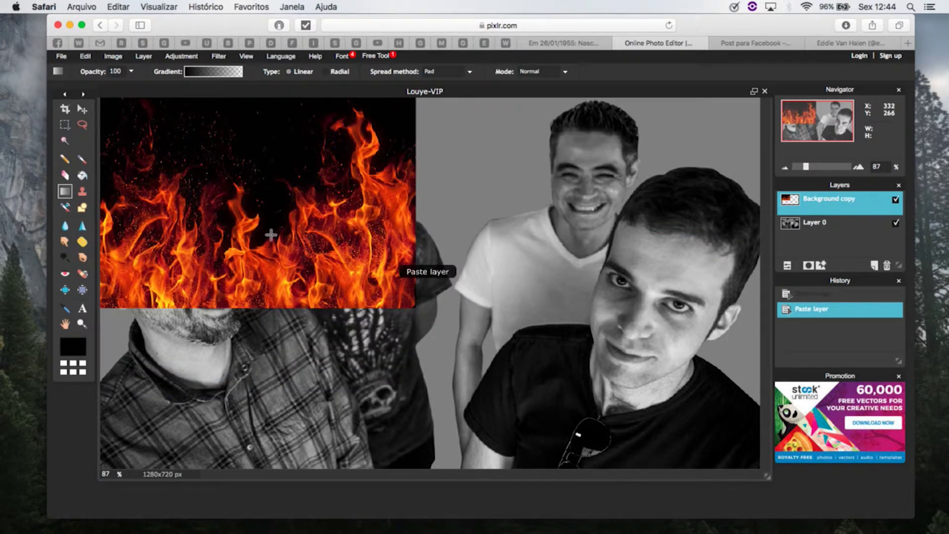
Step: Move the fire layer to the canvas centre and scale it up to cover the whole photo
click(79, 108)
drag(272, 186, 455, 254)
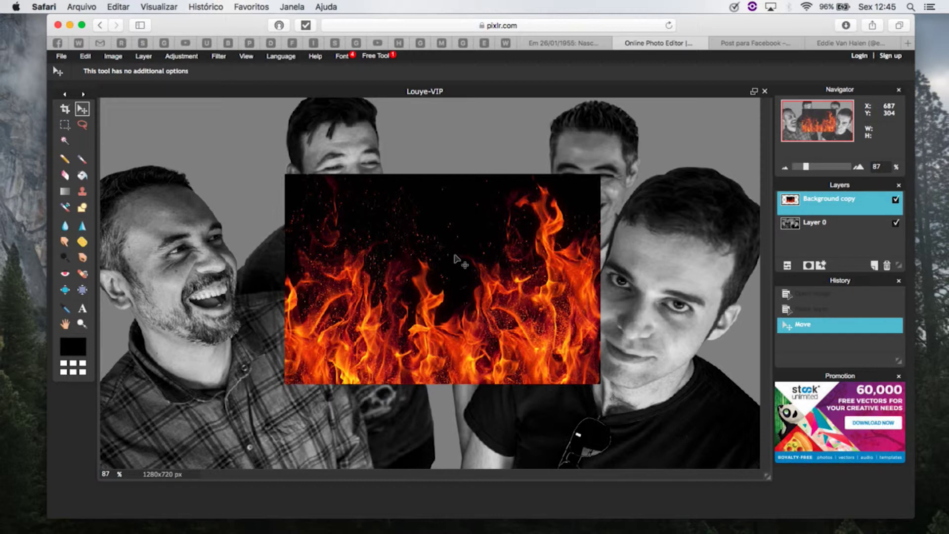
key(ctrl+t)
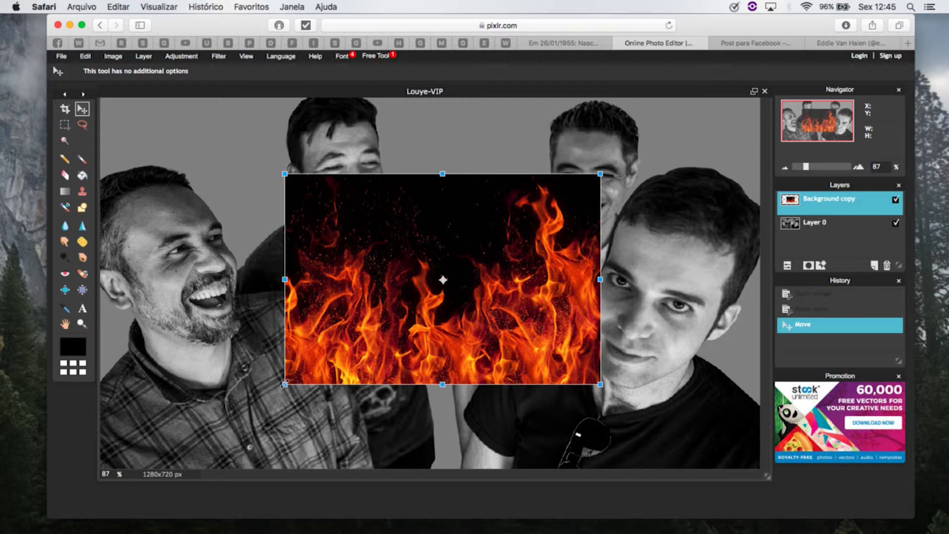
mouse_move(282, 384)
mouse_down()
mouse_move(221, 419)
mouse_move(180, 462)
mouse_move(50, 513)
mouse_up()
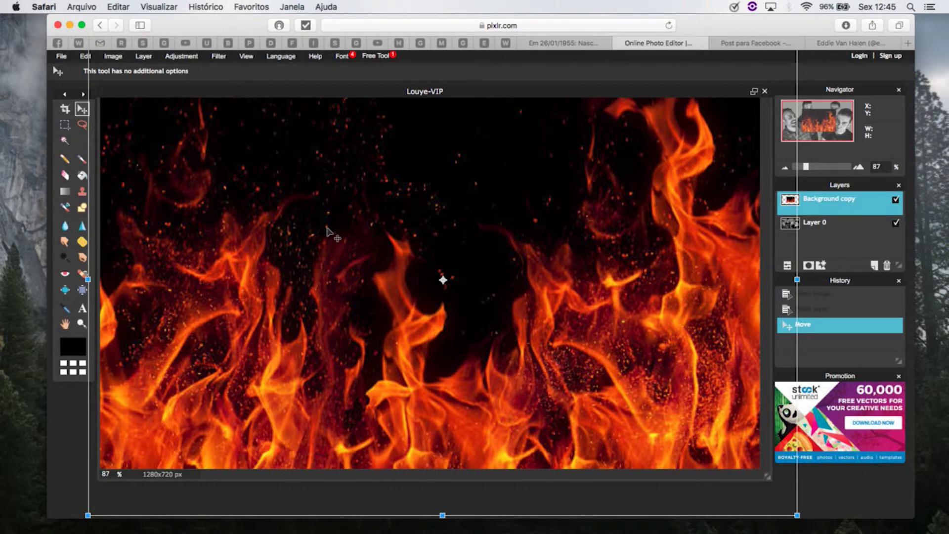
Step: Commit the enlargement and shift the flames down so they sit just below the faces
key(Return)
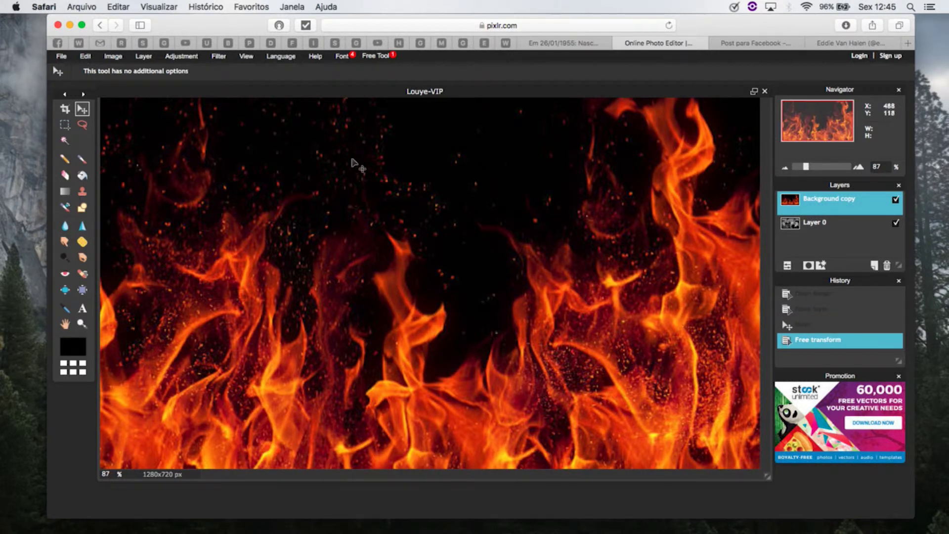
drag(356, 163, 352, 317)
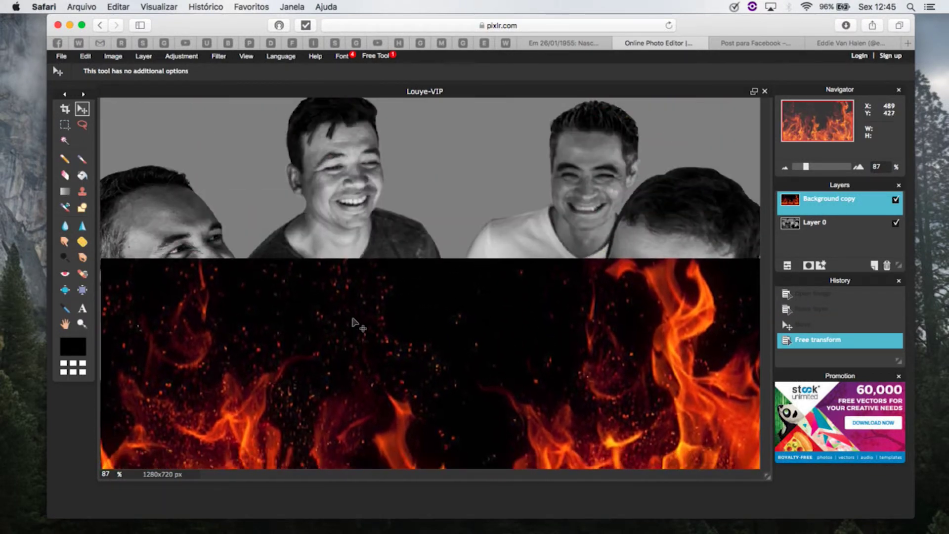
drag(352, 317, 351, 307)
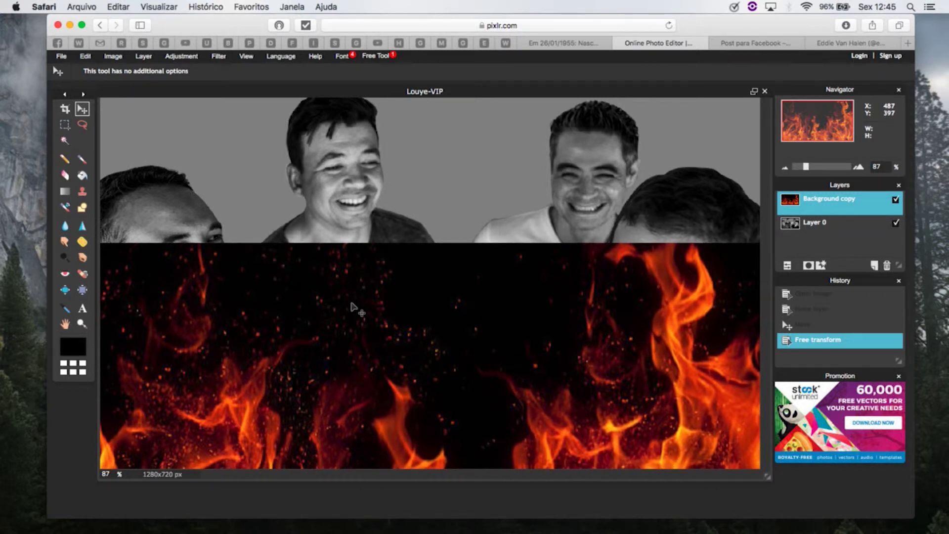
drag(416, 298, 415, 289)
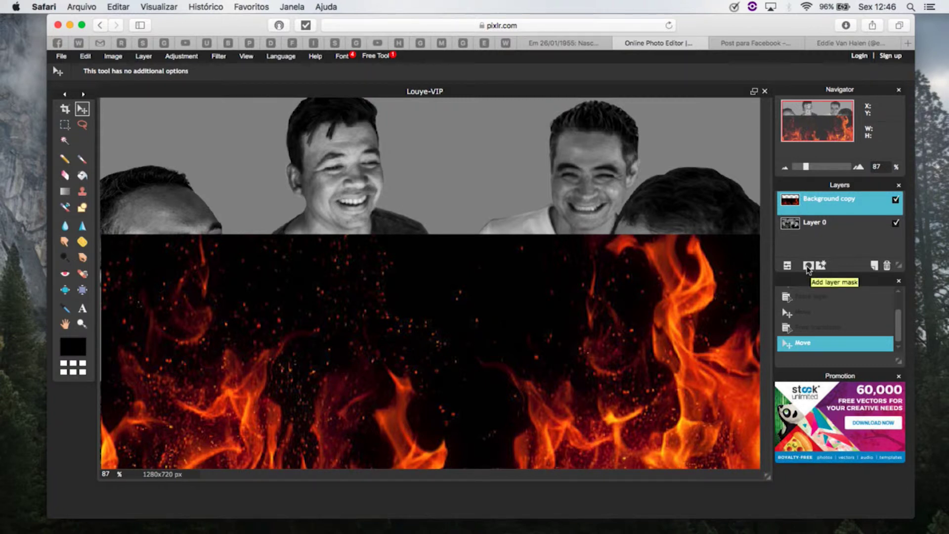
Step: Add a layer mask to the fire layer and choose the black-to-transparent gradient preset
click(808, 267)
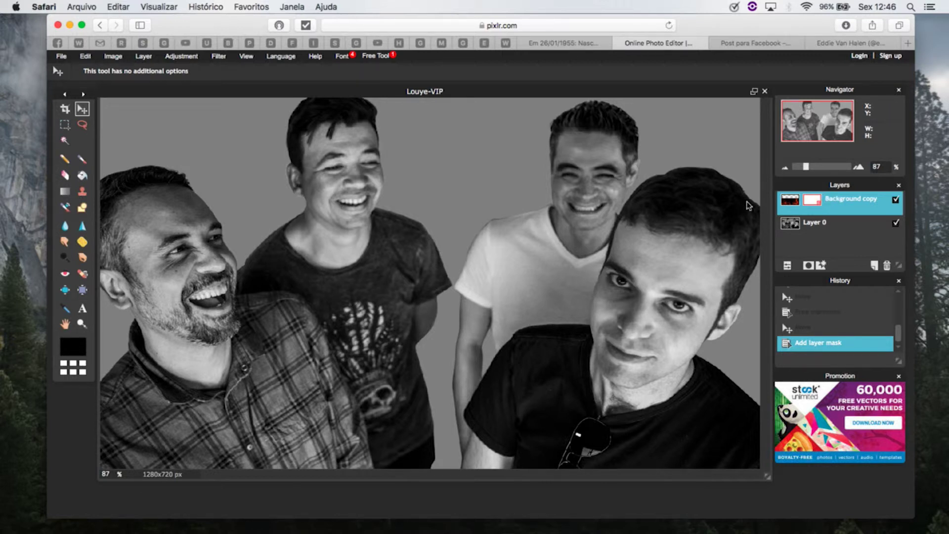
click(64, 196)
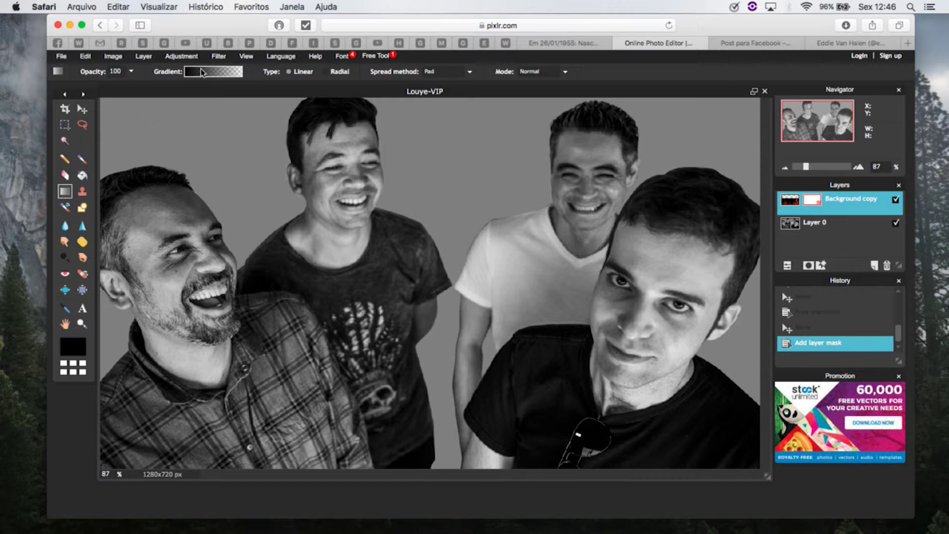
click(220, 73)
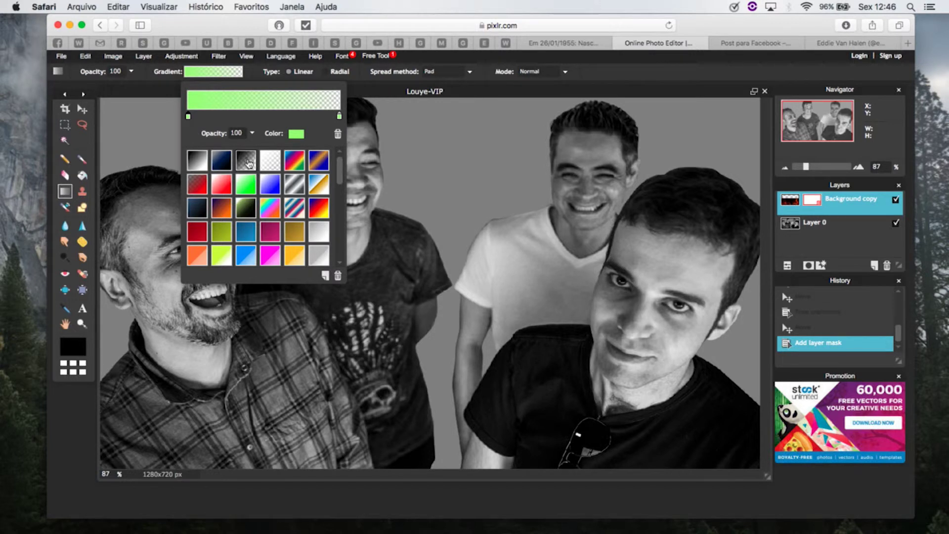
click(247, 160)
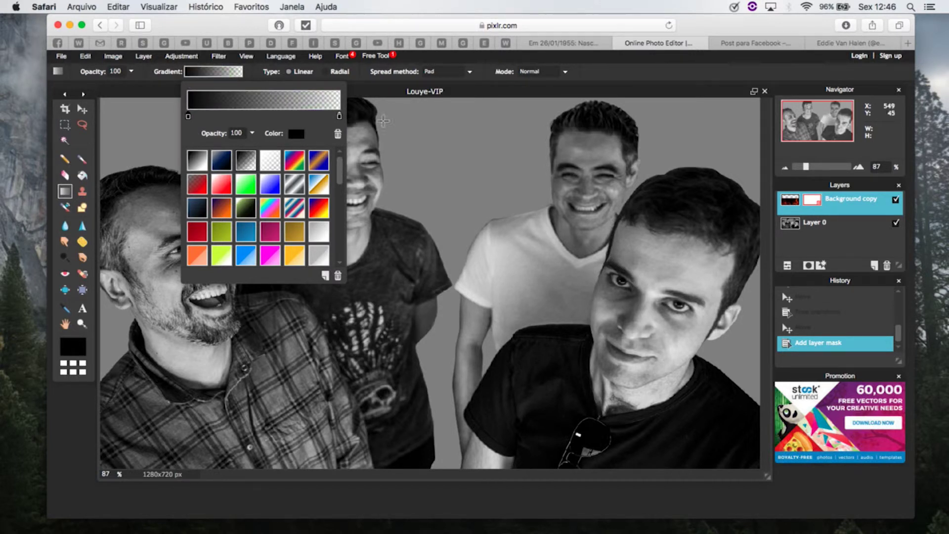
click(384, 118)
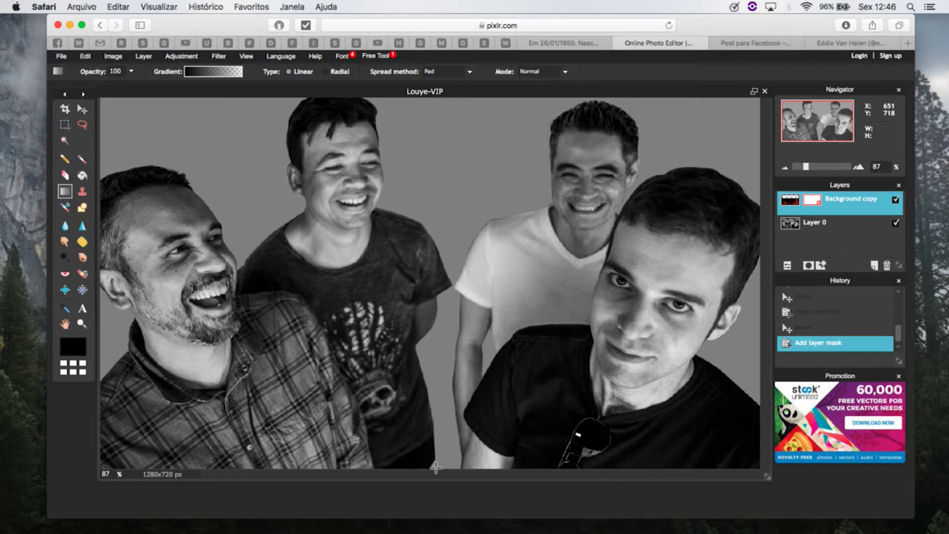
Step: Draw a first bottom-up gradient on the flame mask, then undo it
drag(435, 467, 434, 319)
drag(435, 318, 435, 324)
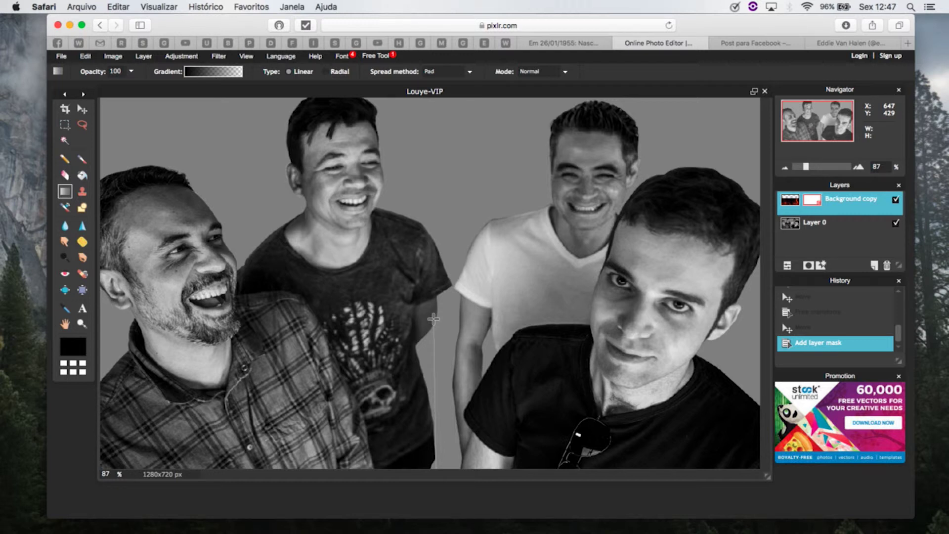
drag(433, 319, 434, 319)
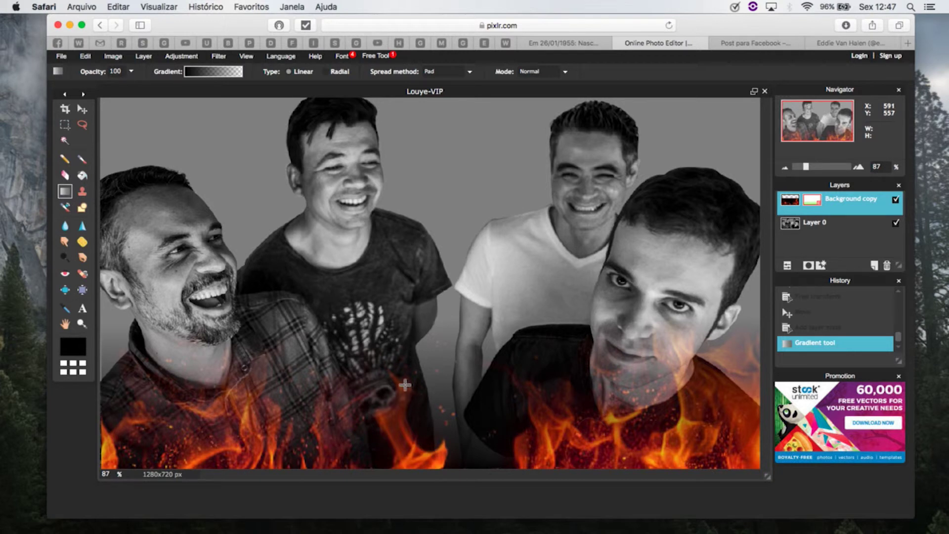
click(87, 56)
click(88, 72)
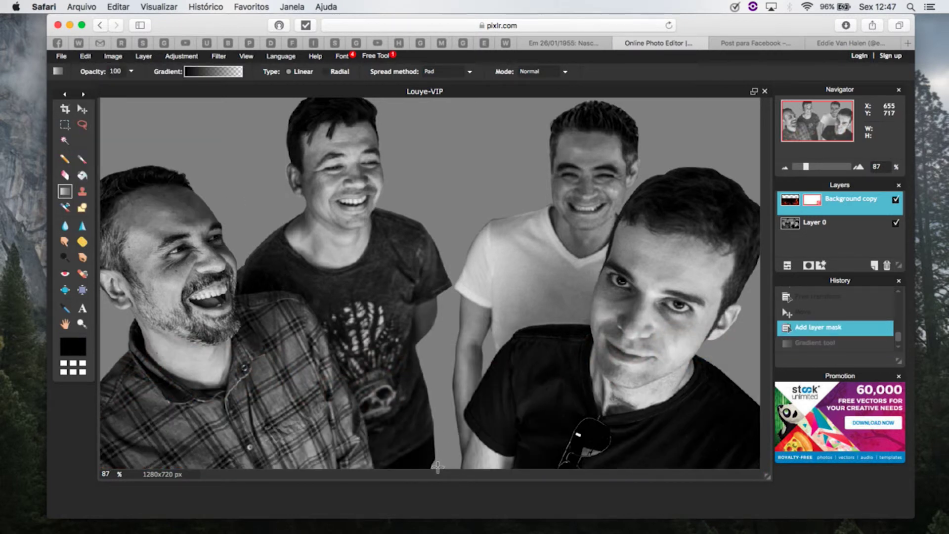
Step: Redraw the bottom-up flame fade slightly higher, then undo it again
drag(438, 467, 435, 298)
drag(435, 298, 437, 298)
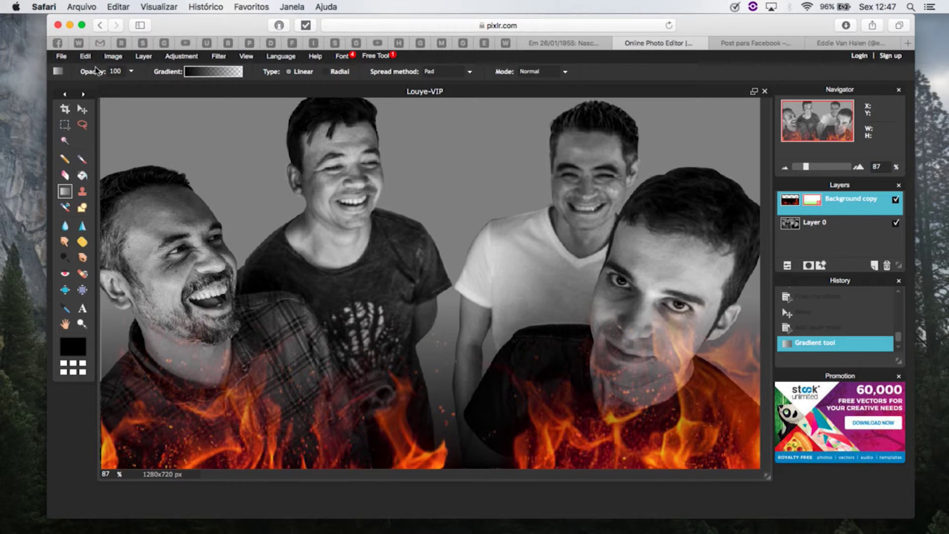
click(85, 56)
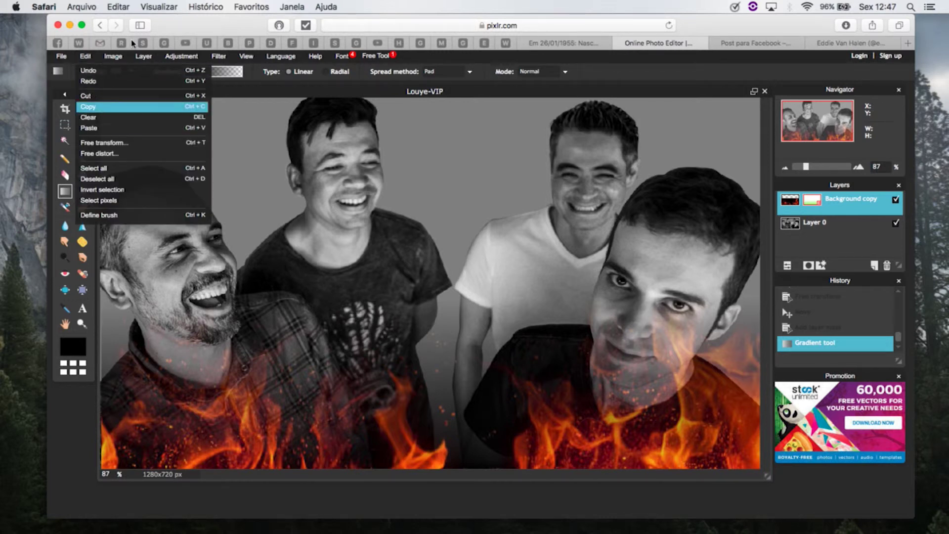
click(90, 70)
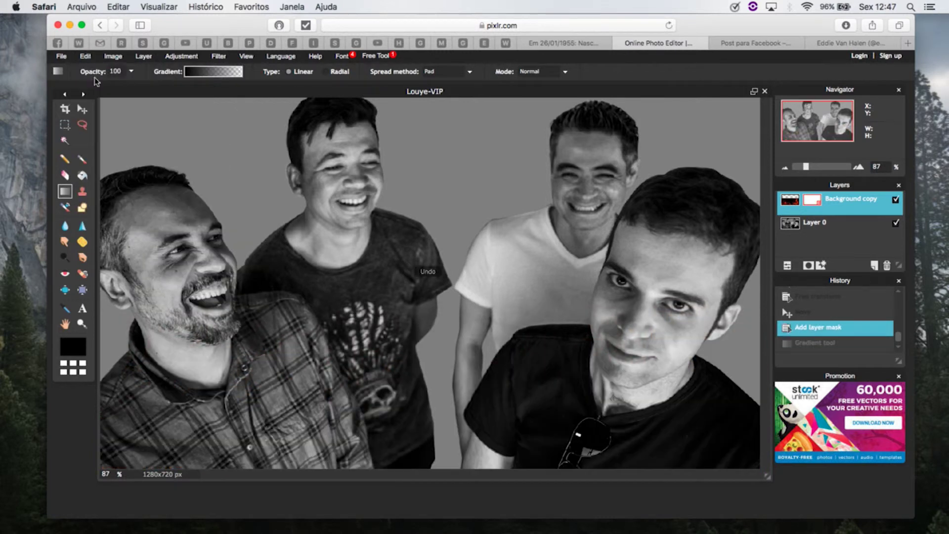
Step: Try a tall fade reaching near the top, undo it, and draw the final mid-height fade
drag(442, 467, 440, 120)
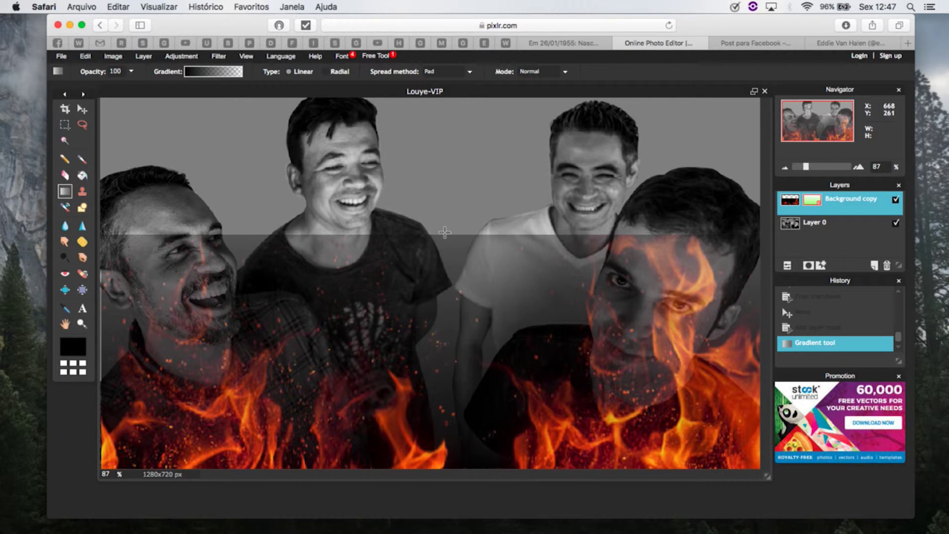
click(85, 56)
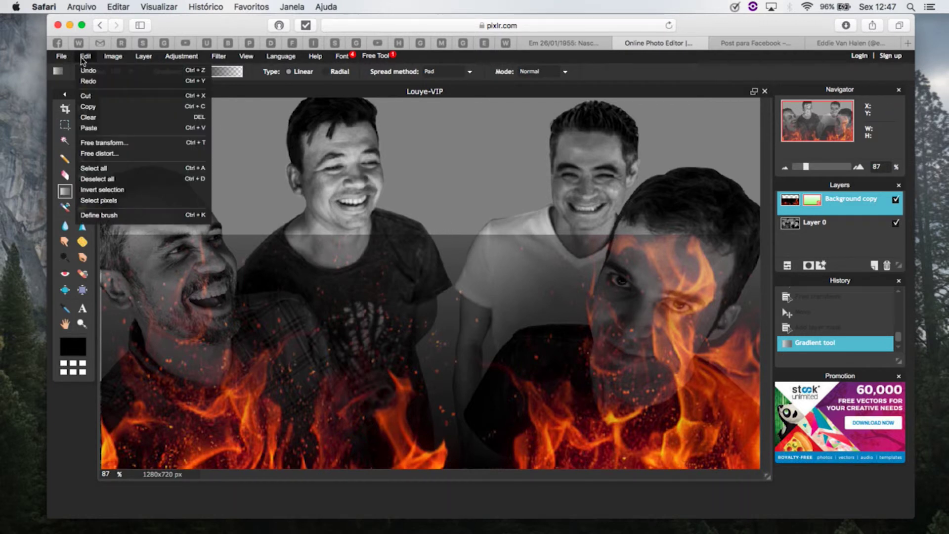
click(88, 70)
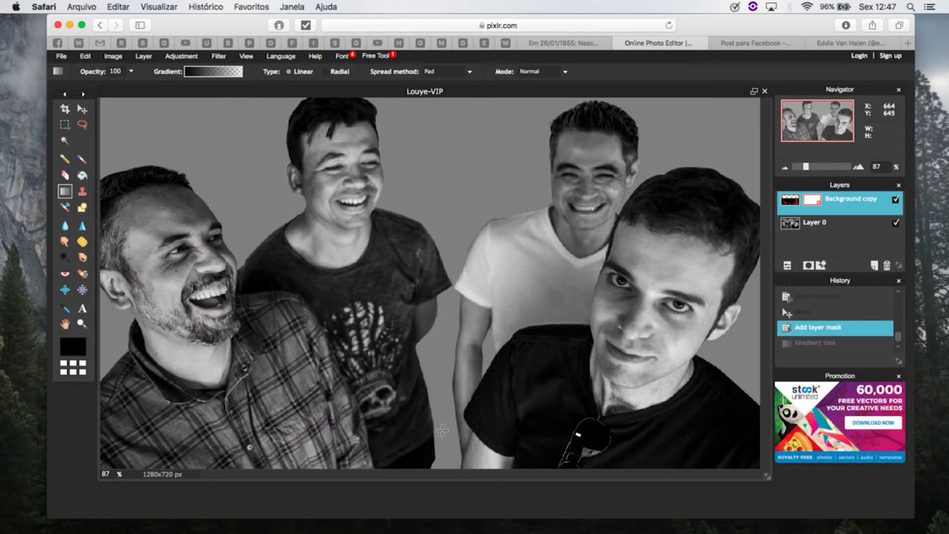
drag(440, 467, 442, 290)
key(v)
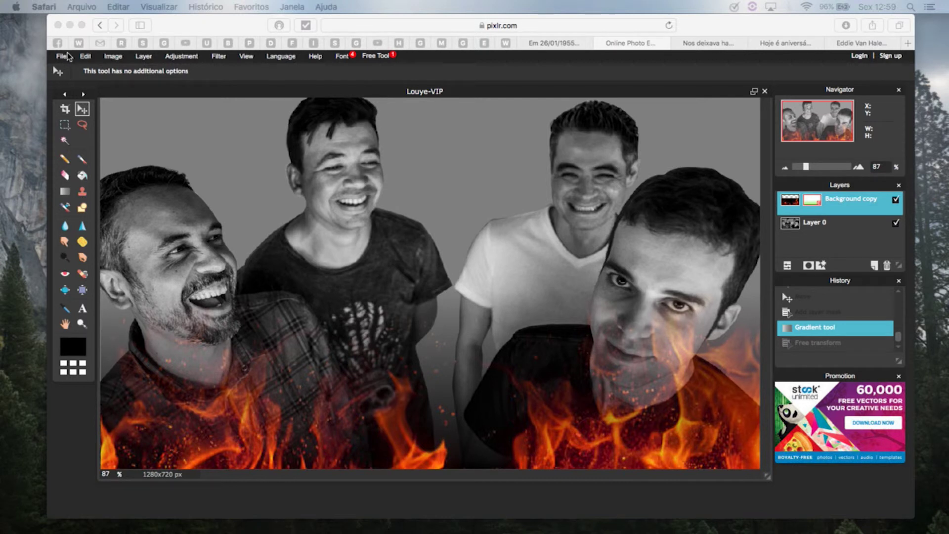
Step: Save the image in PNG format as Louye-VIP.png and pick a download location
click(68, 59)
click(68, 59)
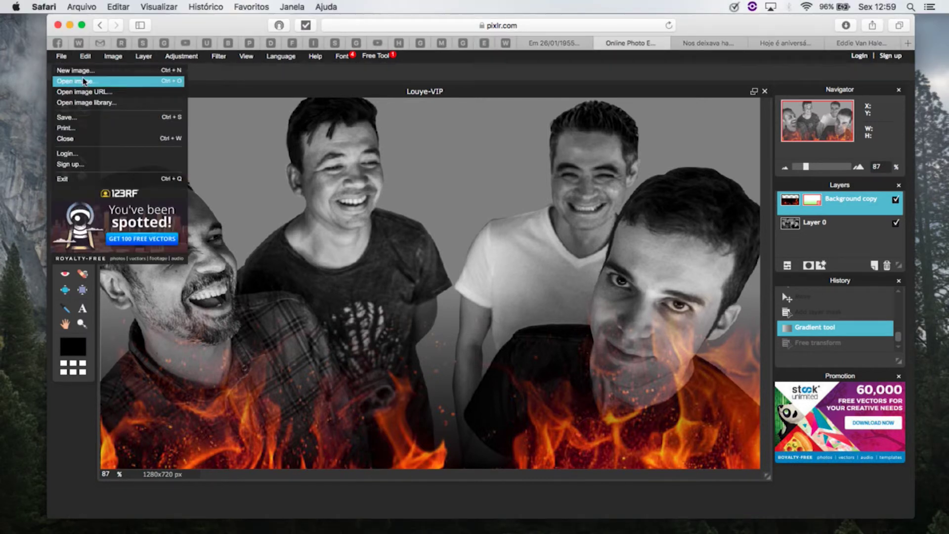
click(92, 119)
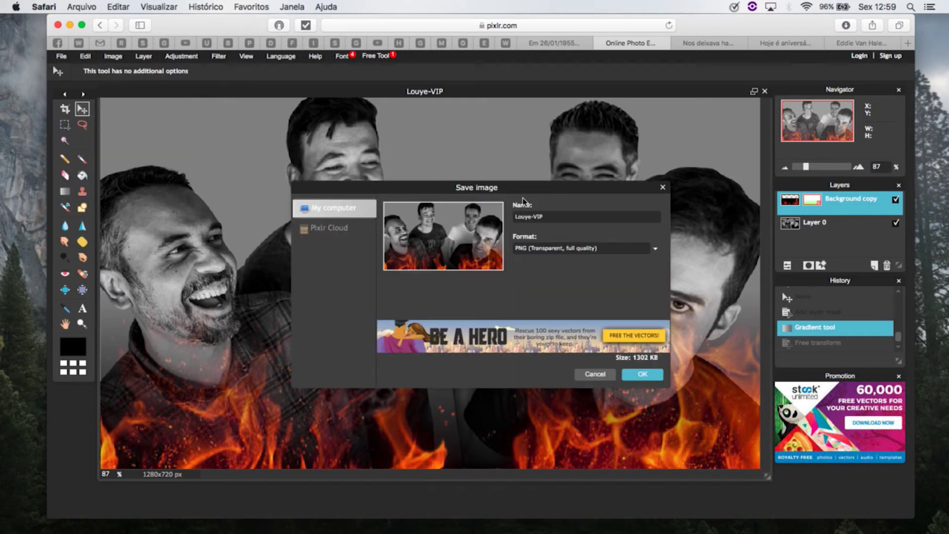
click(654, 249)
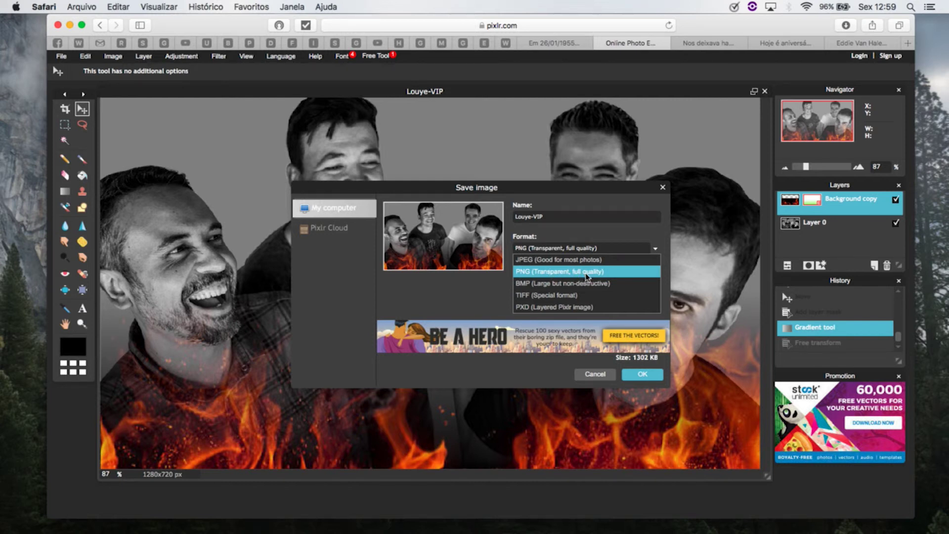
click(655, 234)
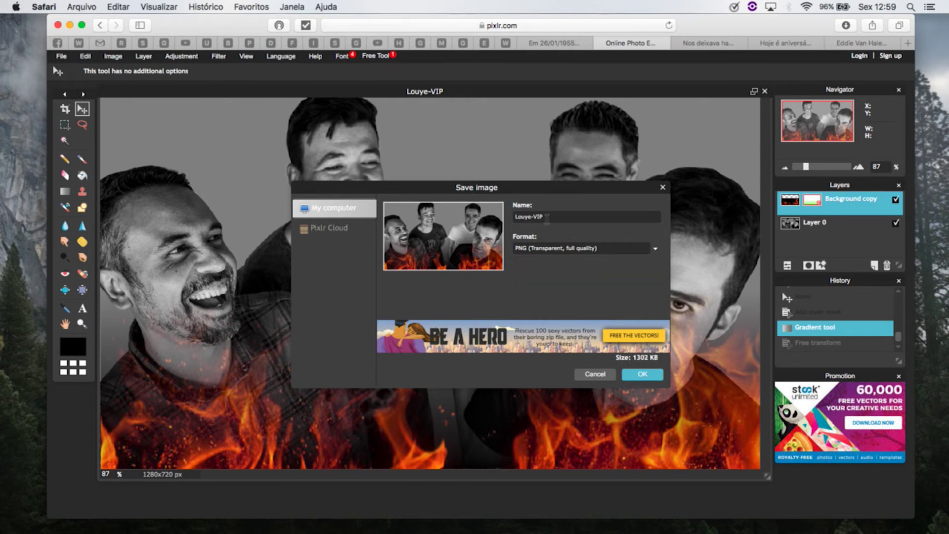
click(642, 375)
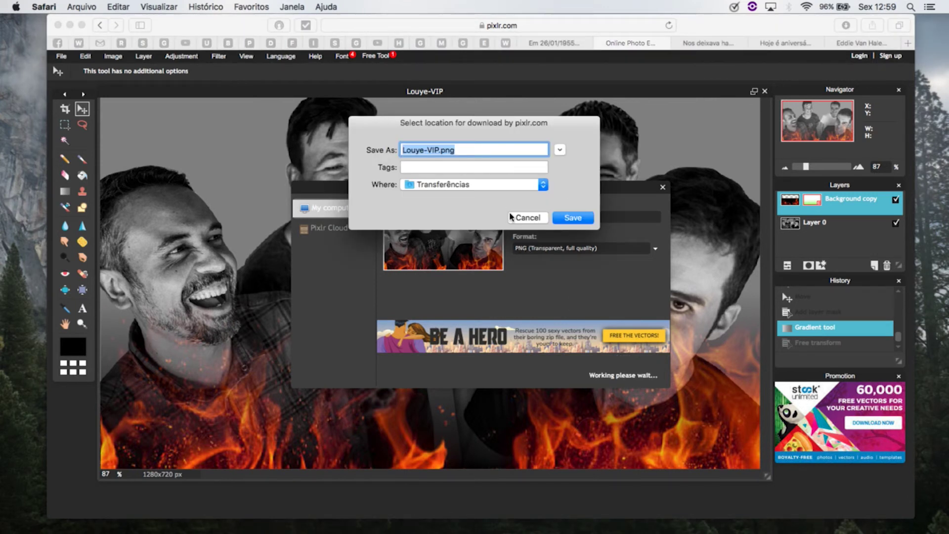
click(509, 186)
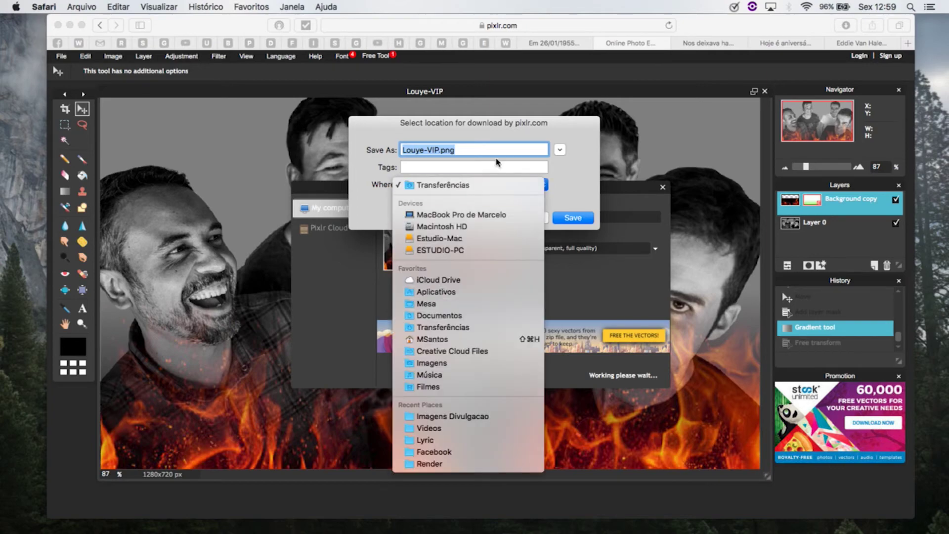